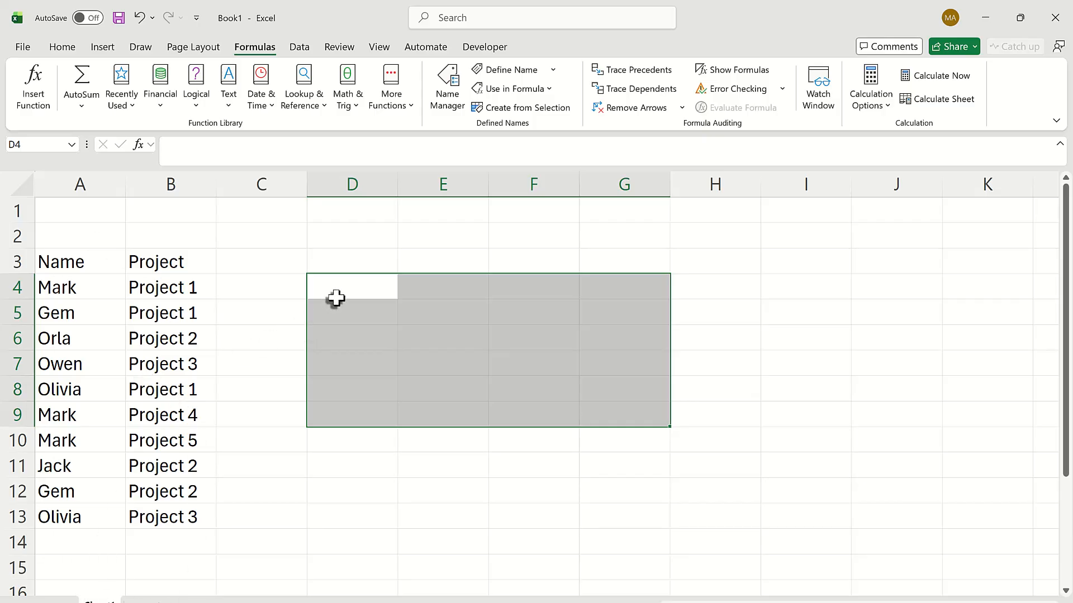
- Enter a UNIQUE formula in cell D3 that lists each distinct name from A4:A13
key("Left")
key("Right")
key("Up")
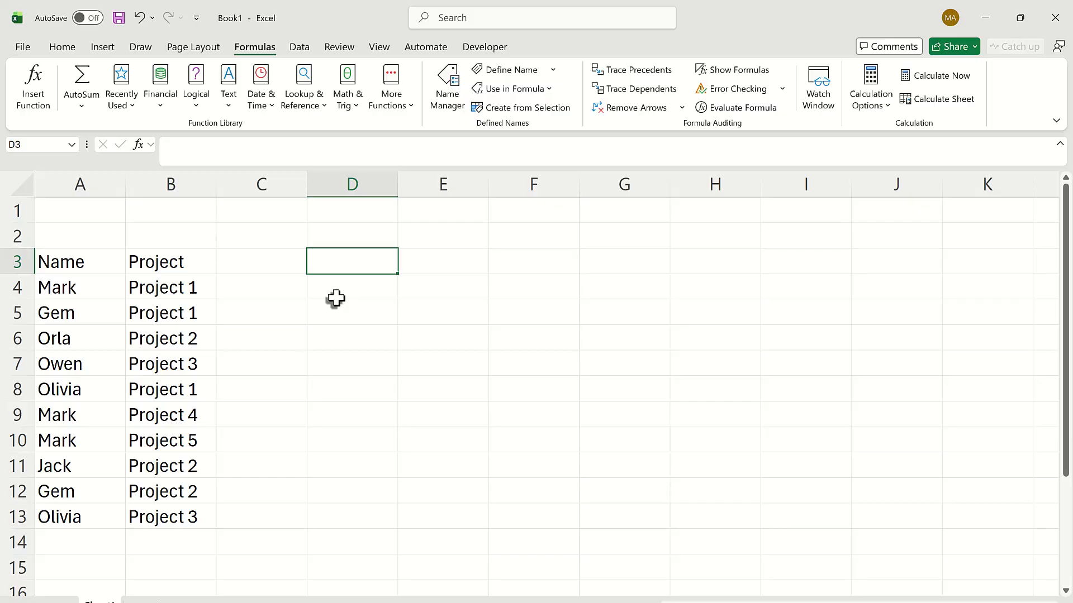
type("=uniq")
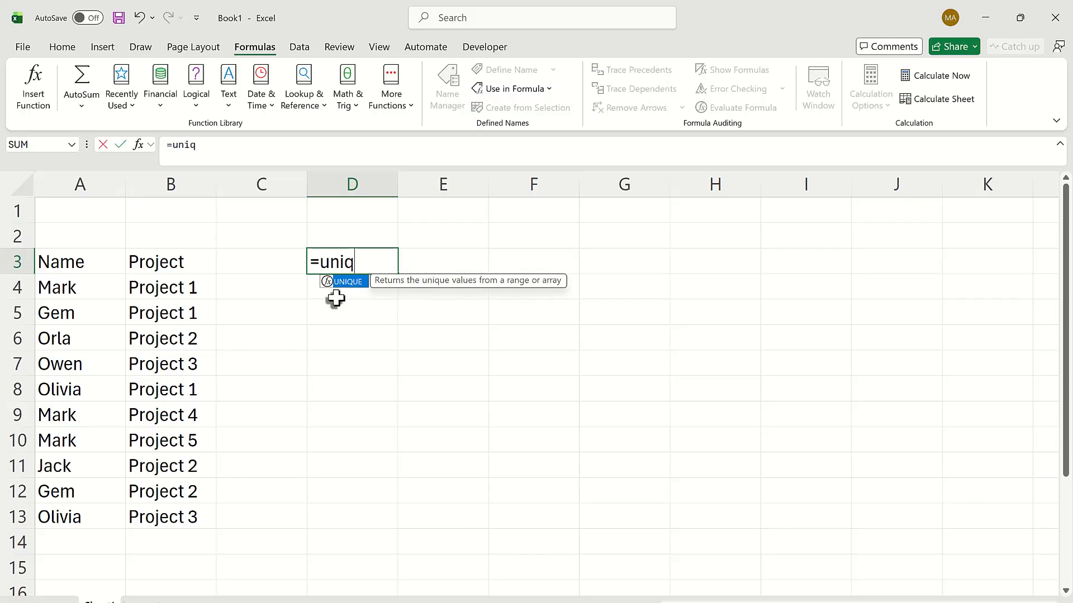
key("Tab")
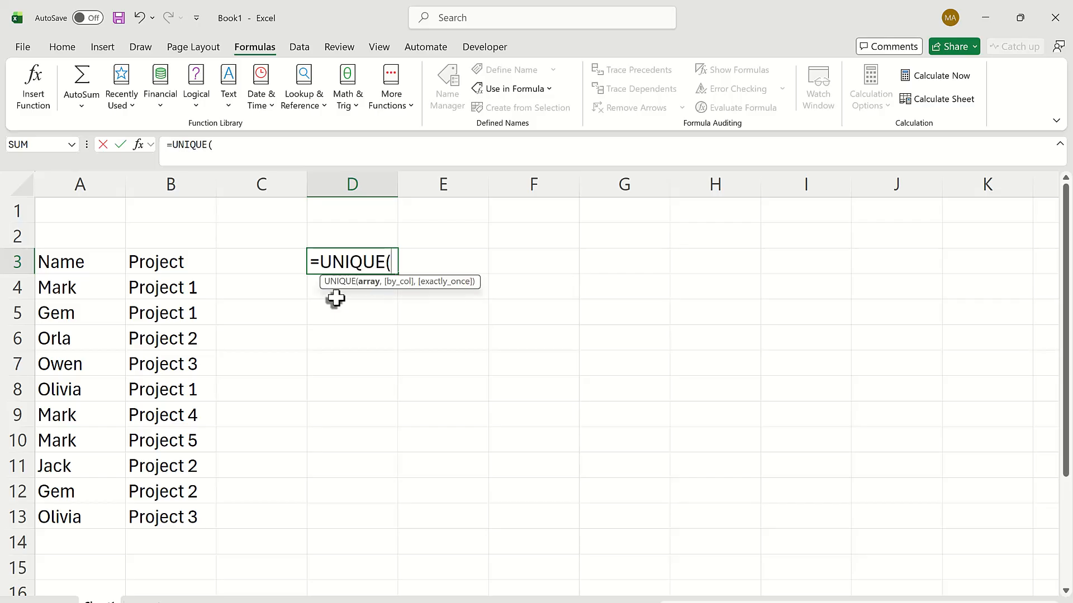
key("Left")
key("Left")
key("Left")
key("Down")
key("ctrl+shift+Down")
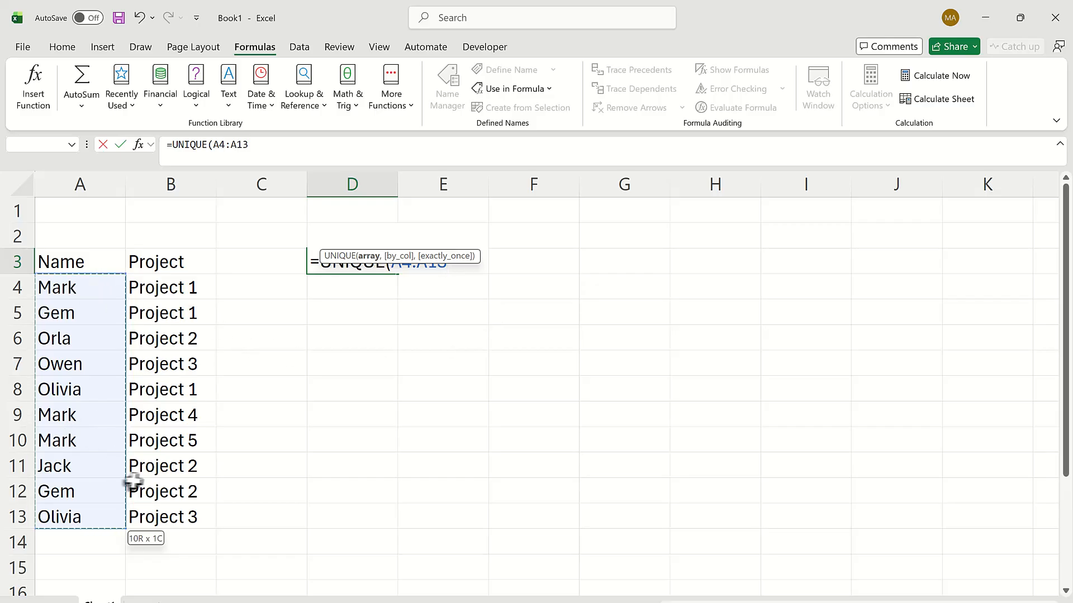
key("Return")
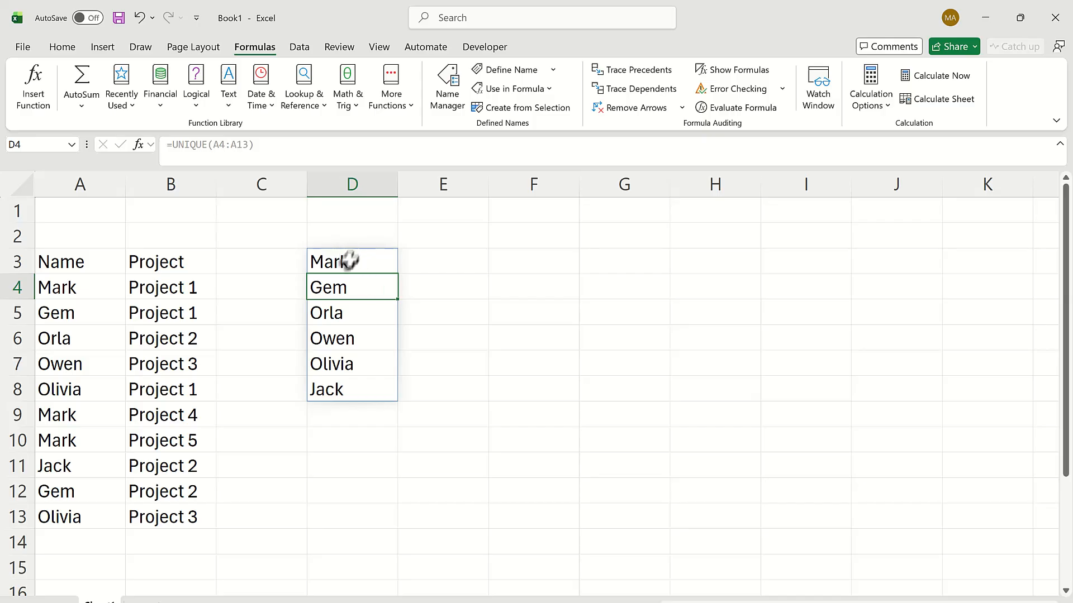
- Begin a formula in E3 with FILTER nested inside TRANSPOSE, using the absolute range $B$4:$B$13 as the array to filter
left_click(436, 270)
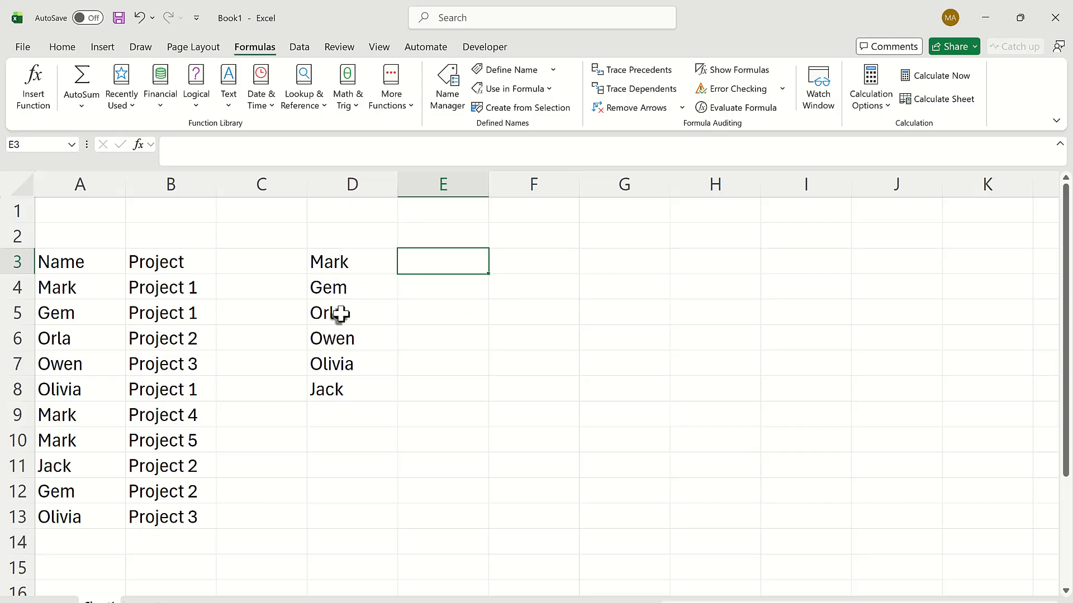
type("=tran")
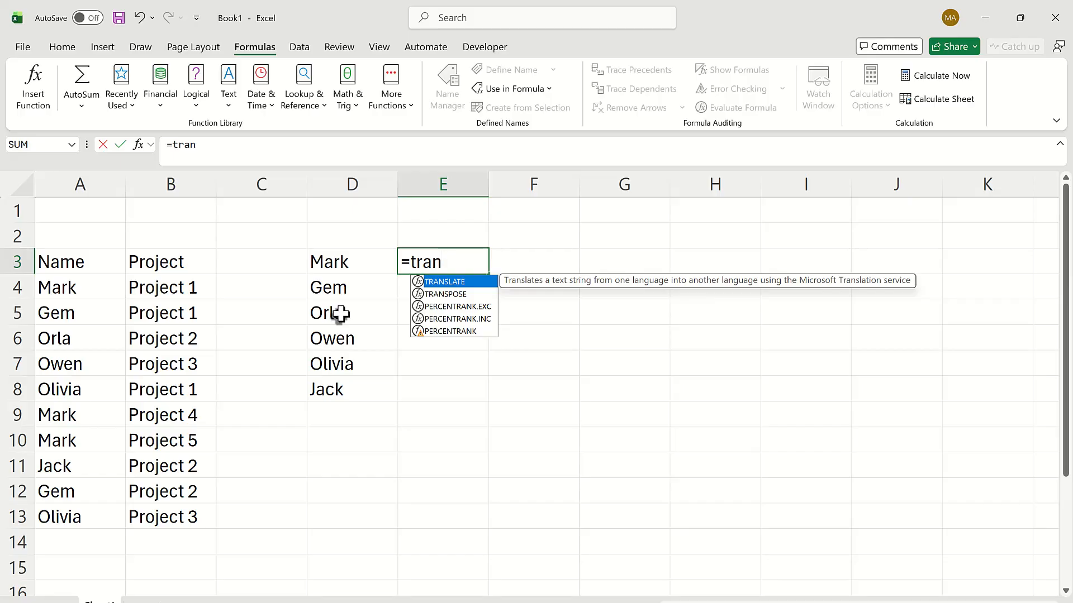
key("Down")
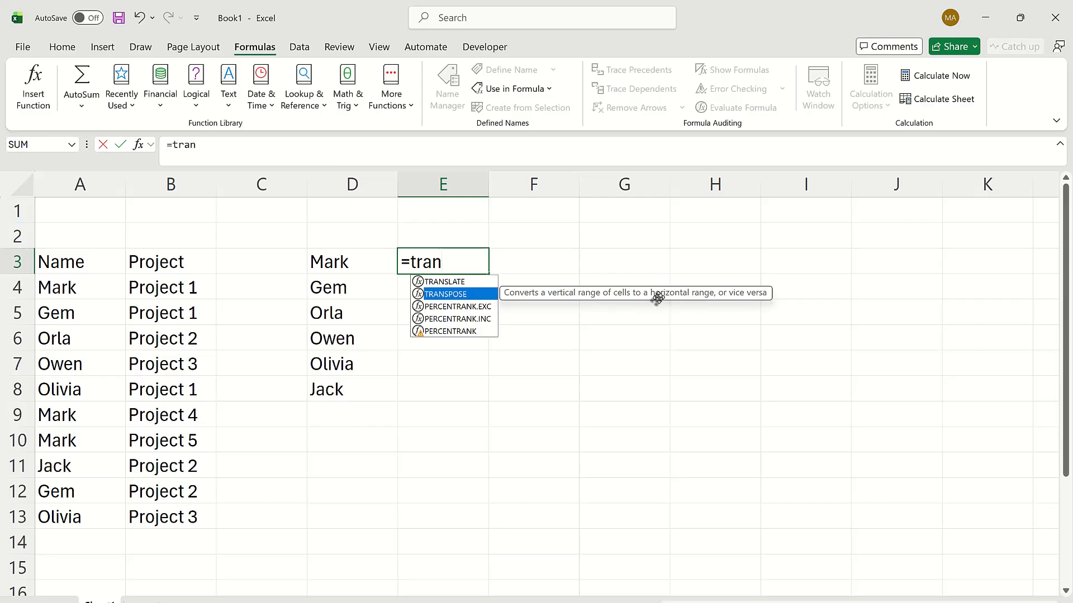
key("Tab")
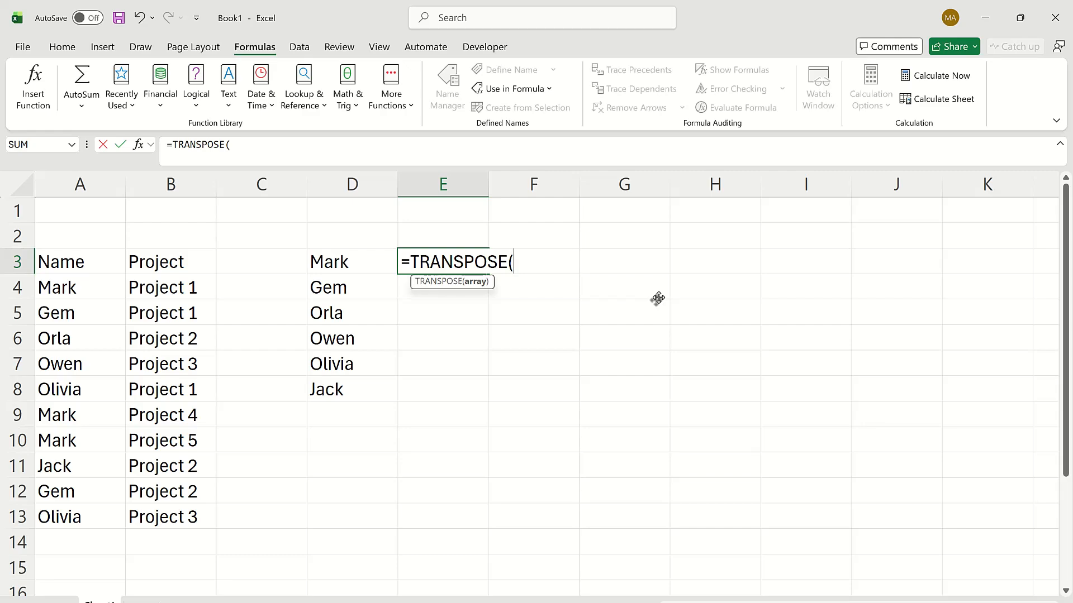
type("fil")
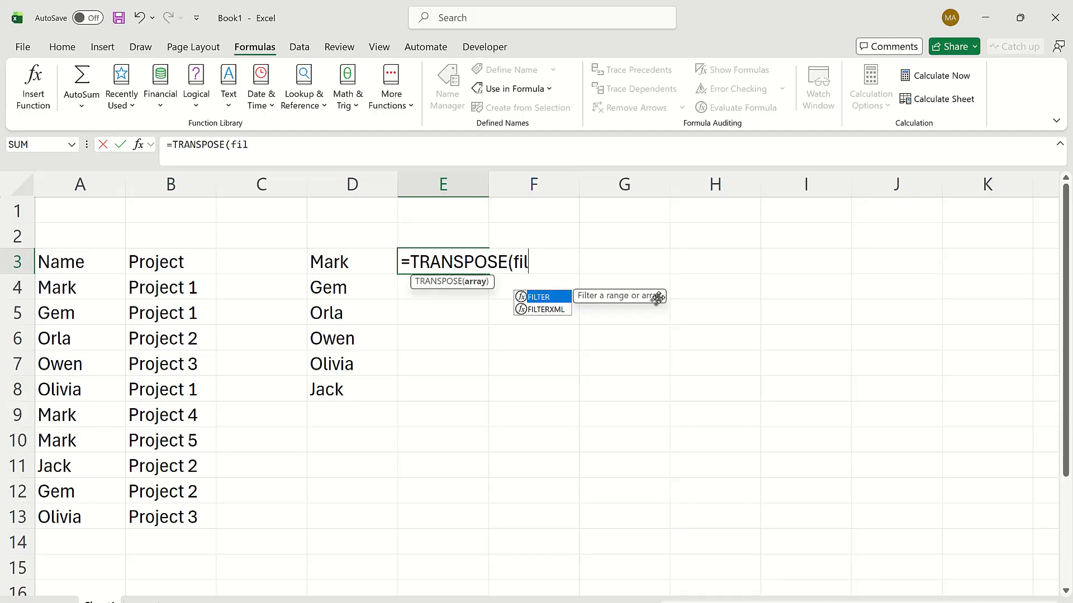
key("Tab")
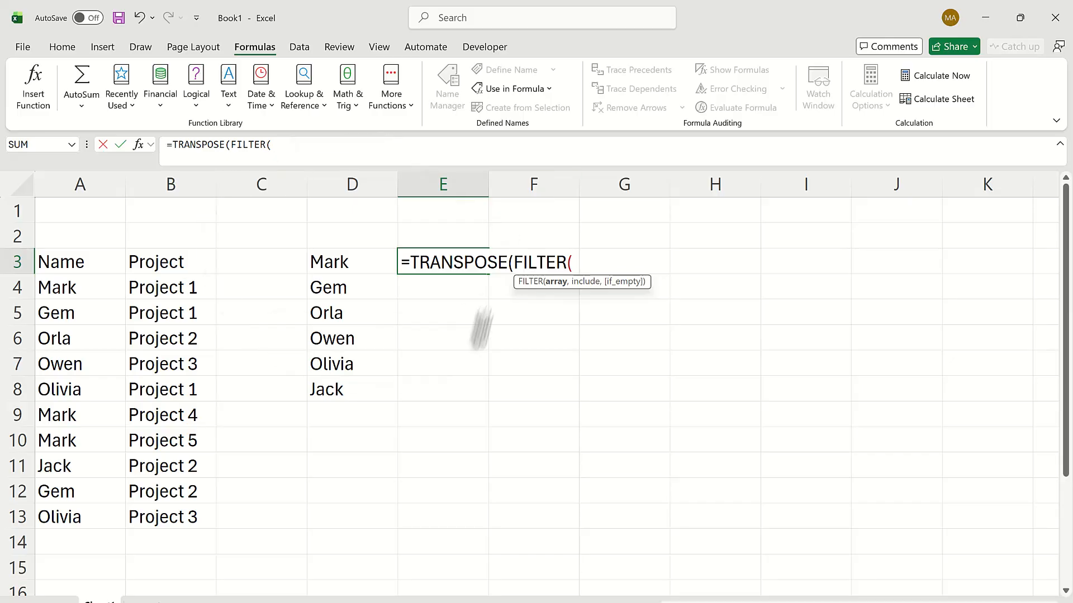
left_click(191, 287)
left_click_drag(191, 287, 174, 508)
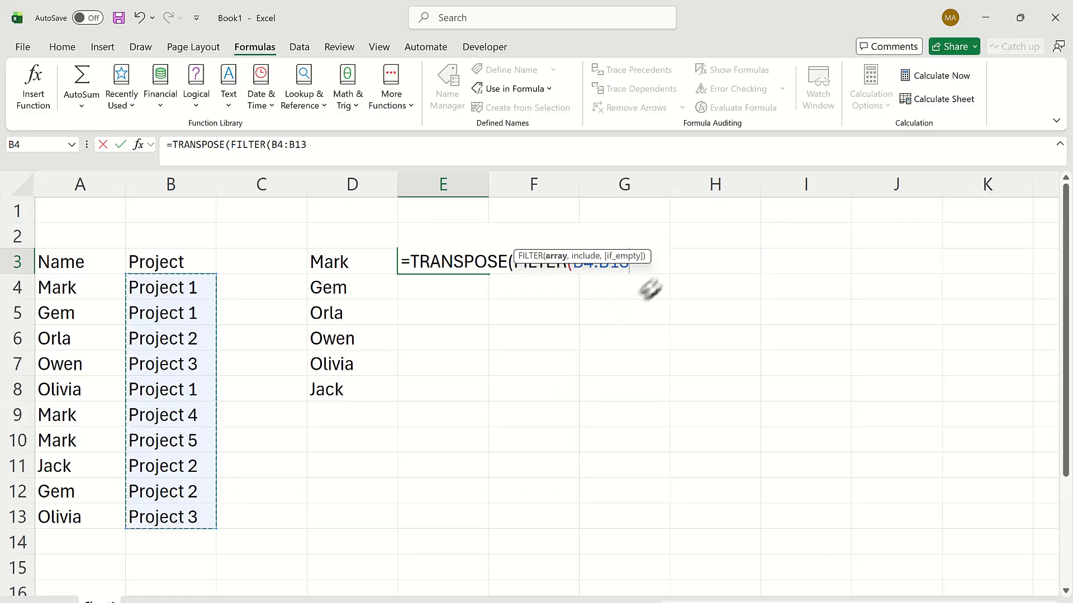
left_click_drag(647, 261, 662, 216)
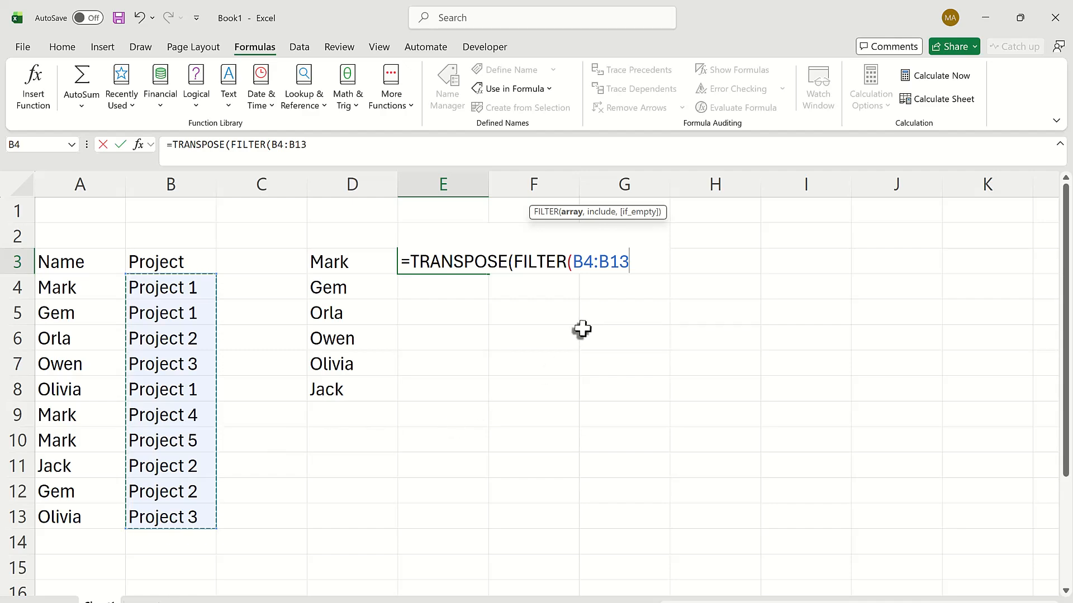
key("F4")
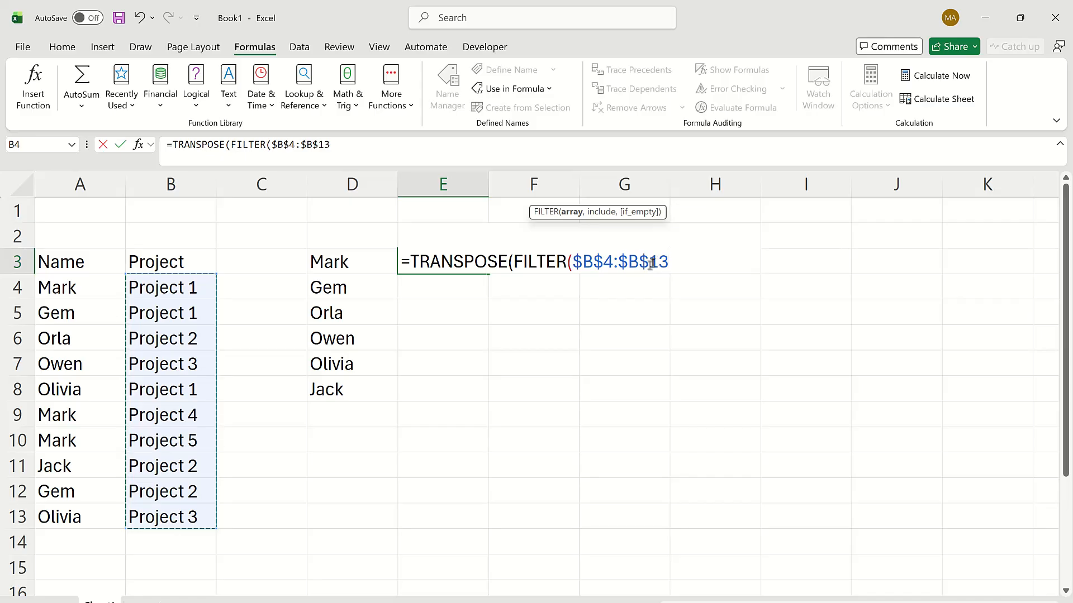
- Complete the E3 formula with the FILTER condition $A$4:$A$13=D3, closing both functions
type(",")
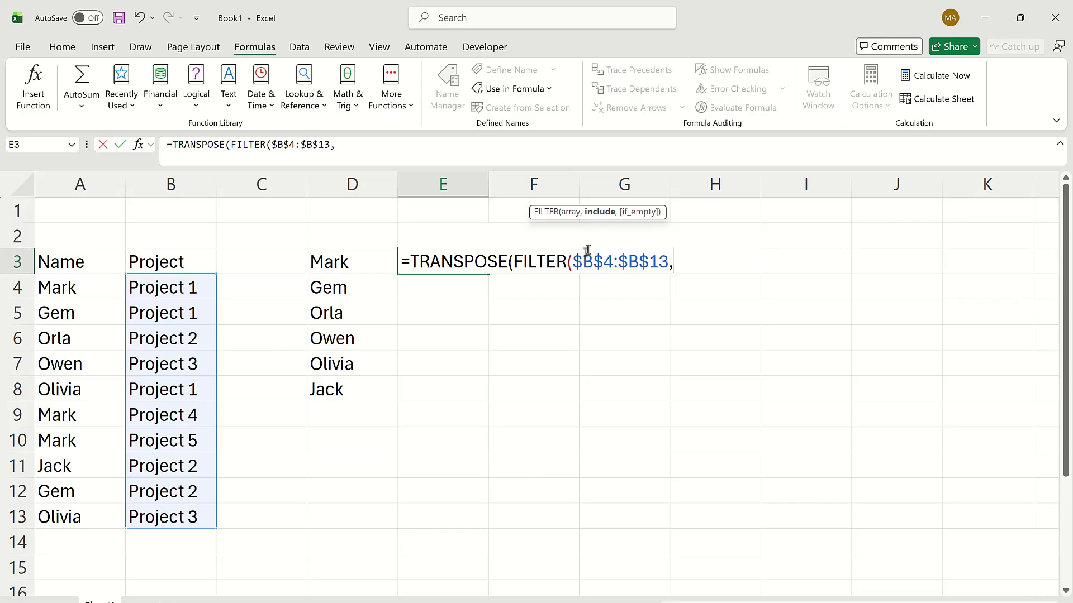
left_click(70, 288)
left_click_drag(70, 288, 73, 513)
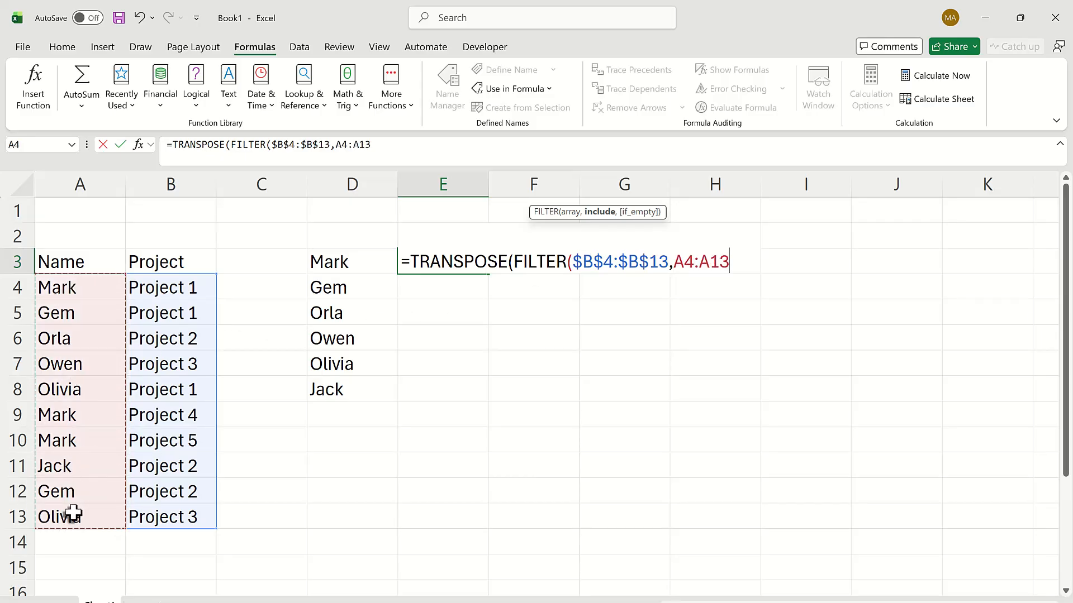
key("F4")
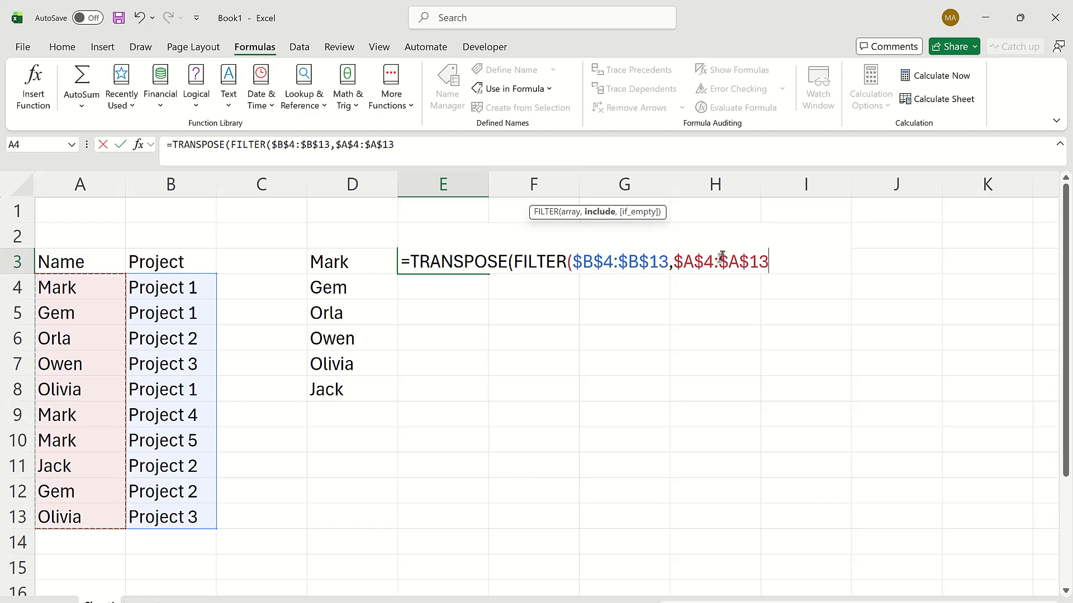
type("=")
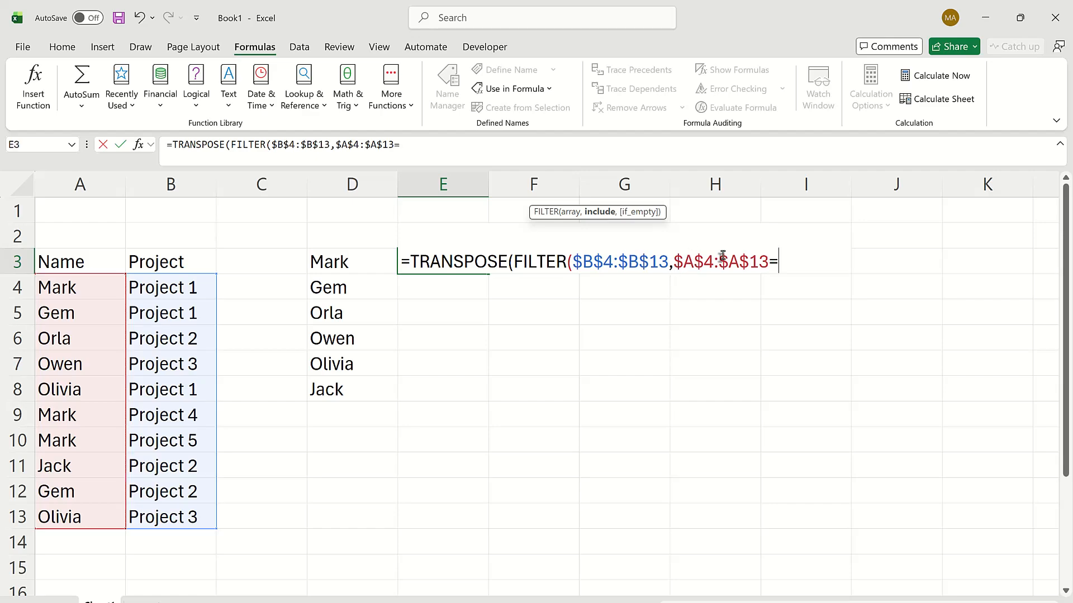
left_click(351, 259)
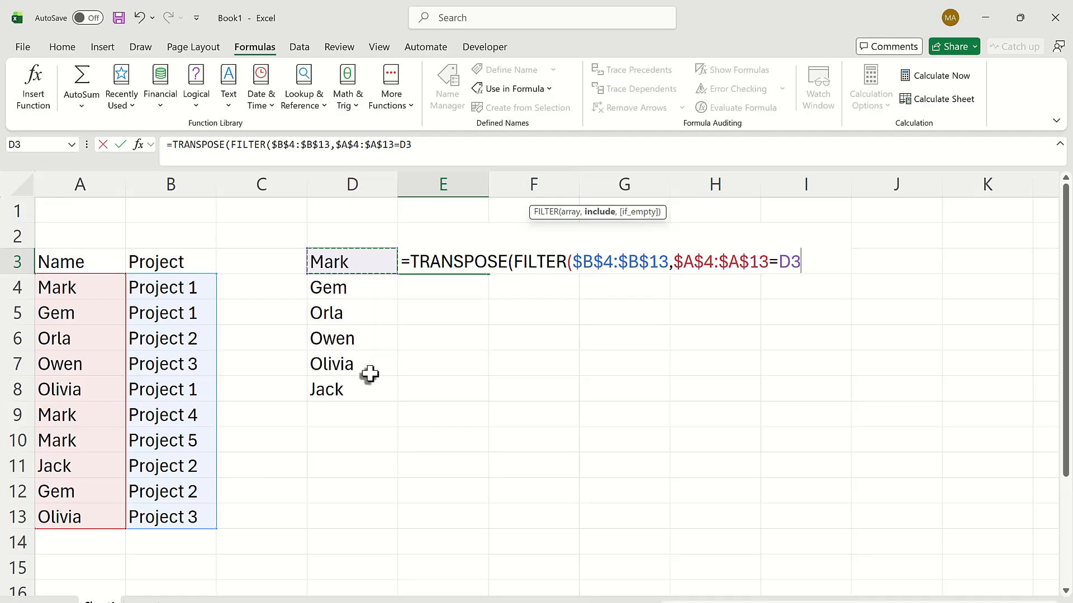
type(")")
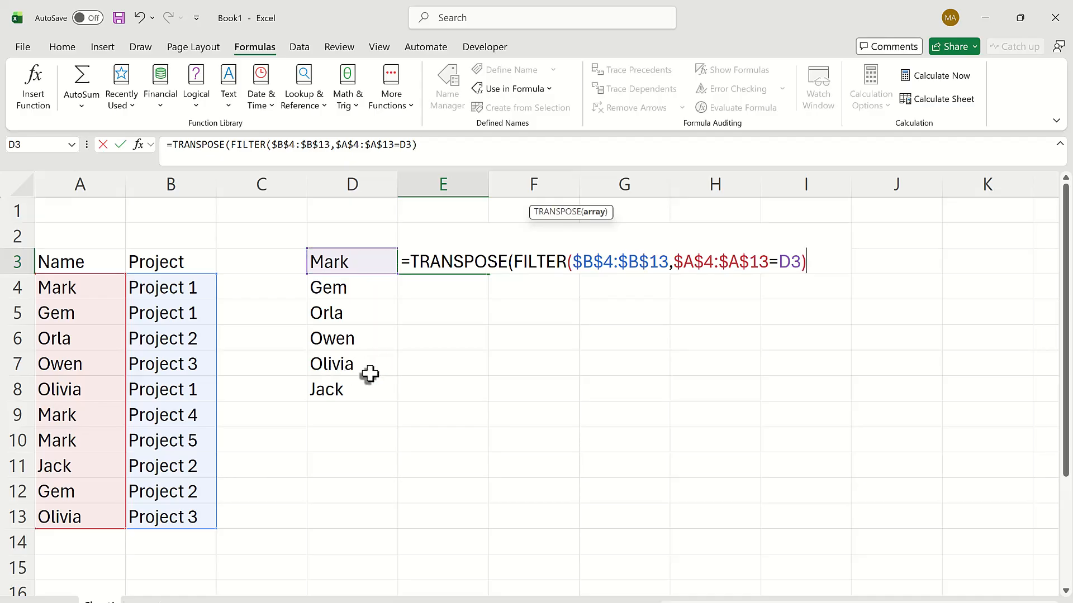
type(")")
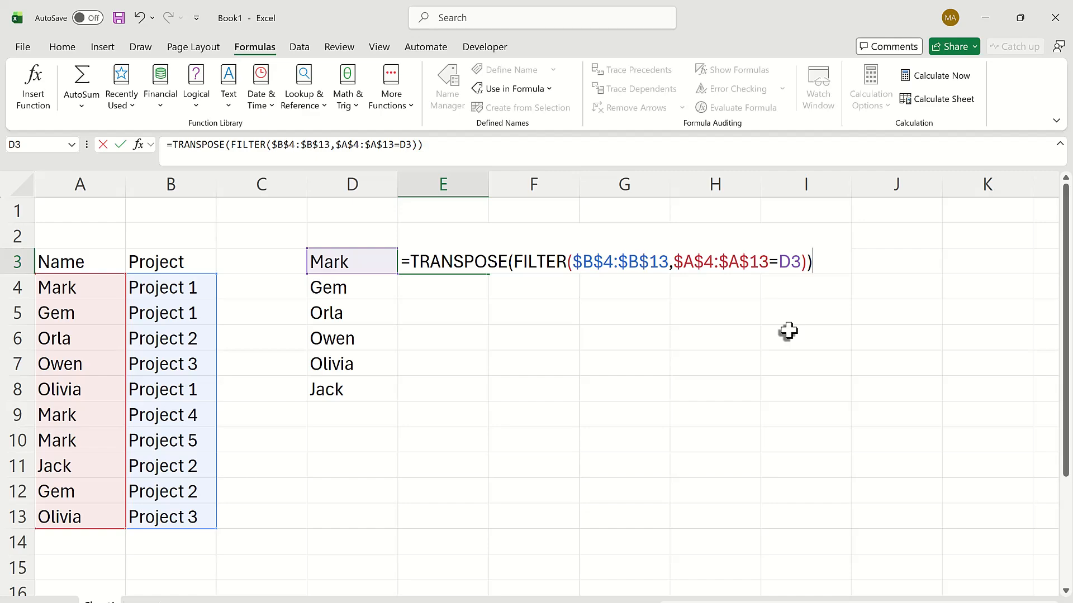
key("Return")
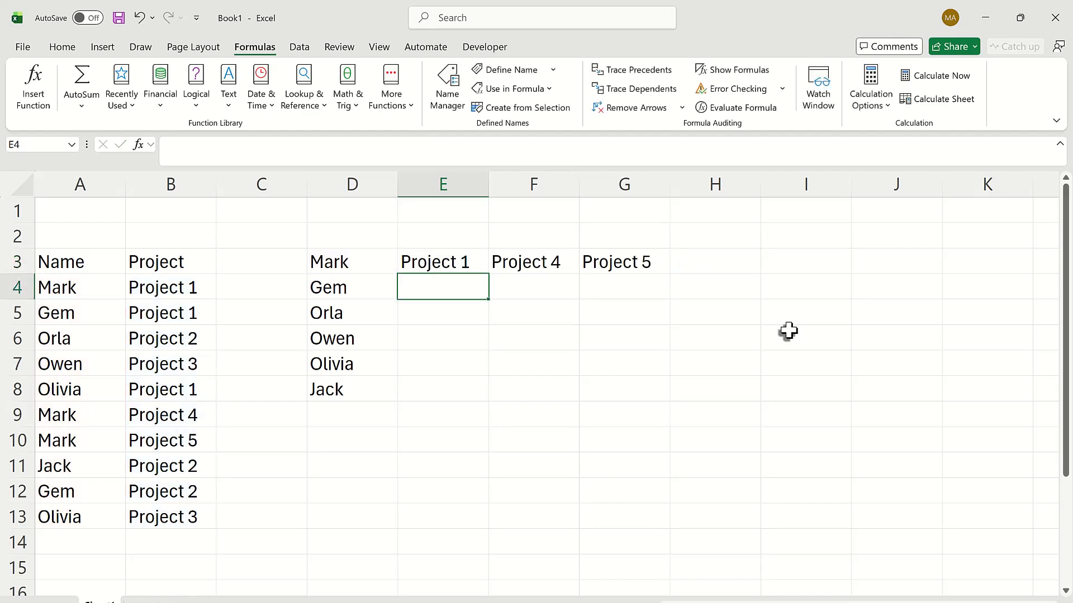
- Copy the TRANSPOSE and FILTER formula from E3 down to E8, alongside every unique name
key("Up")
key("Down")
key("Up")
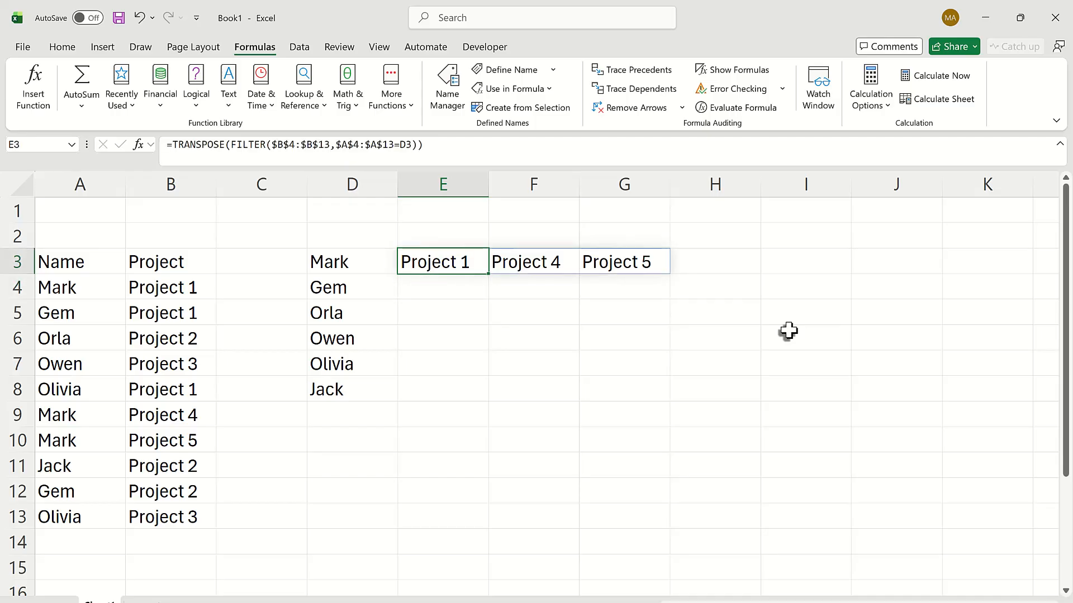
key("ctrl+c")
key("shift+Down")
key("shift+Down")
key("shift+Down")
key("shift+Down")
key("shift+Down")
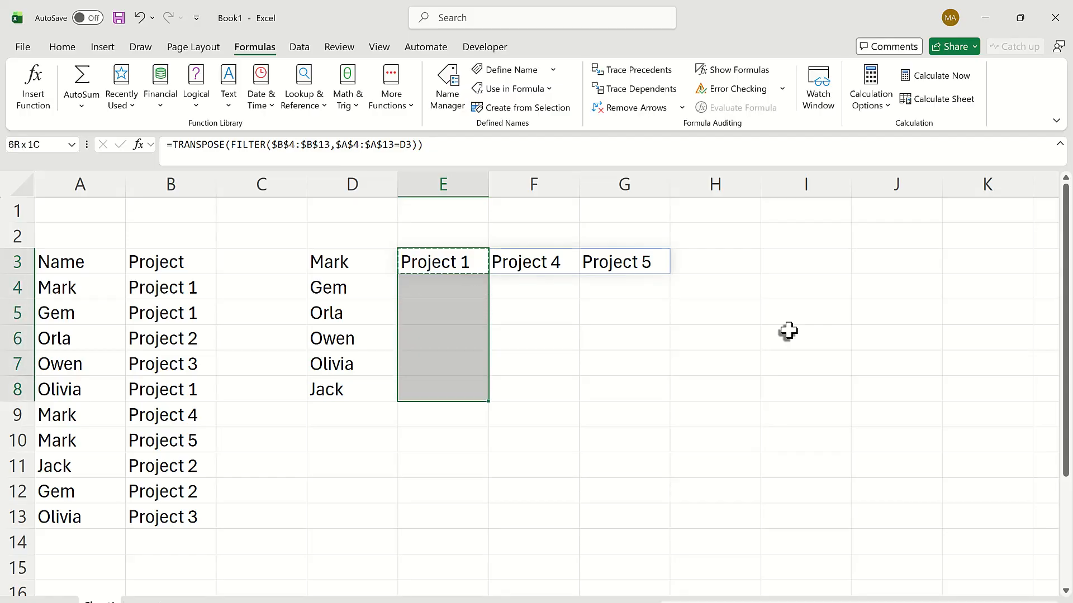
key("ctrl+v")
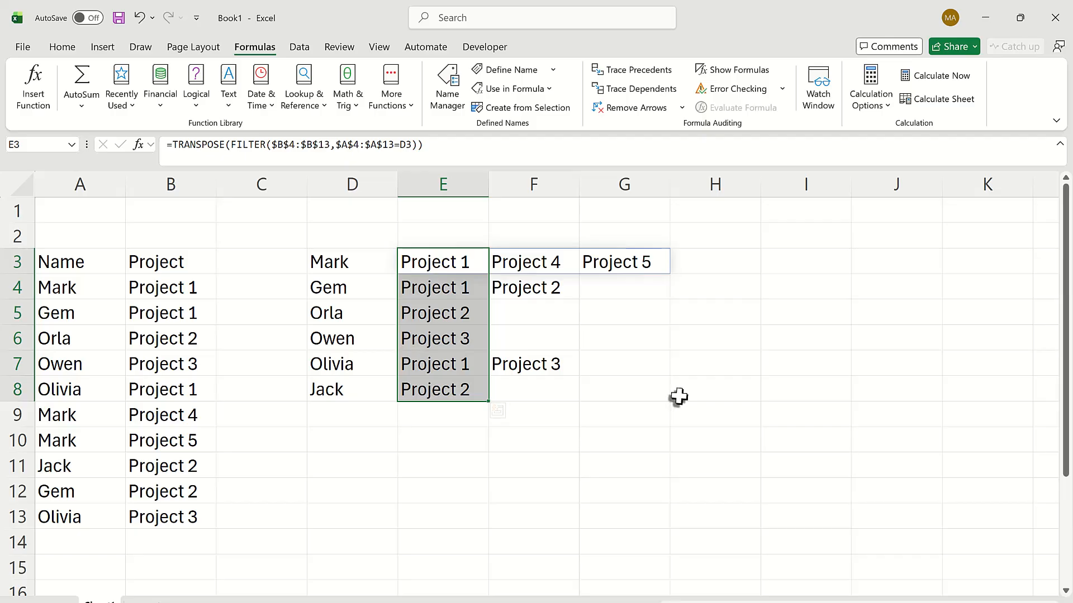
left_click(793, 386)
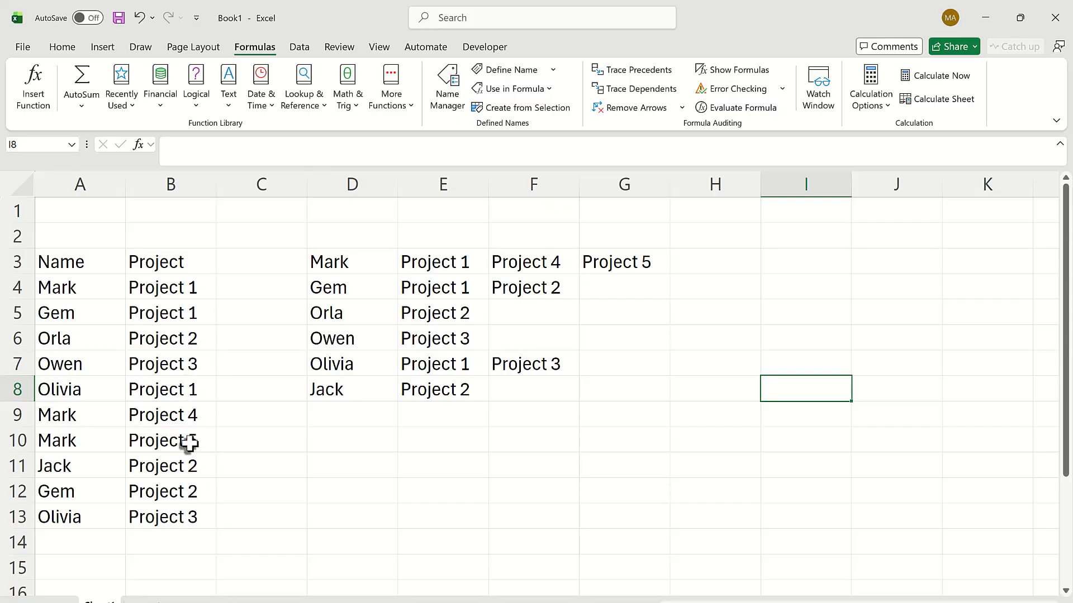
- Replace the name in cell A10 with the same name as in cell A6
left_click(98, 446)
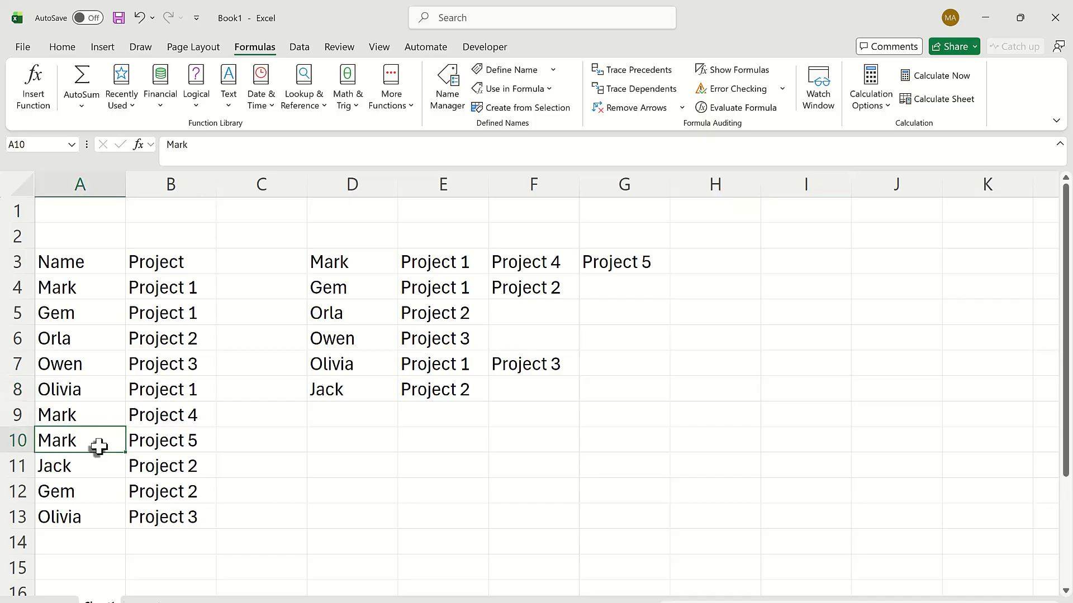
type("Orla")
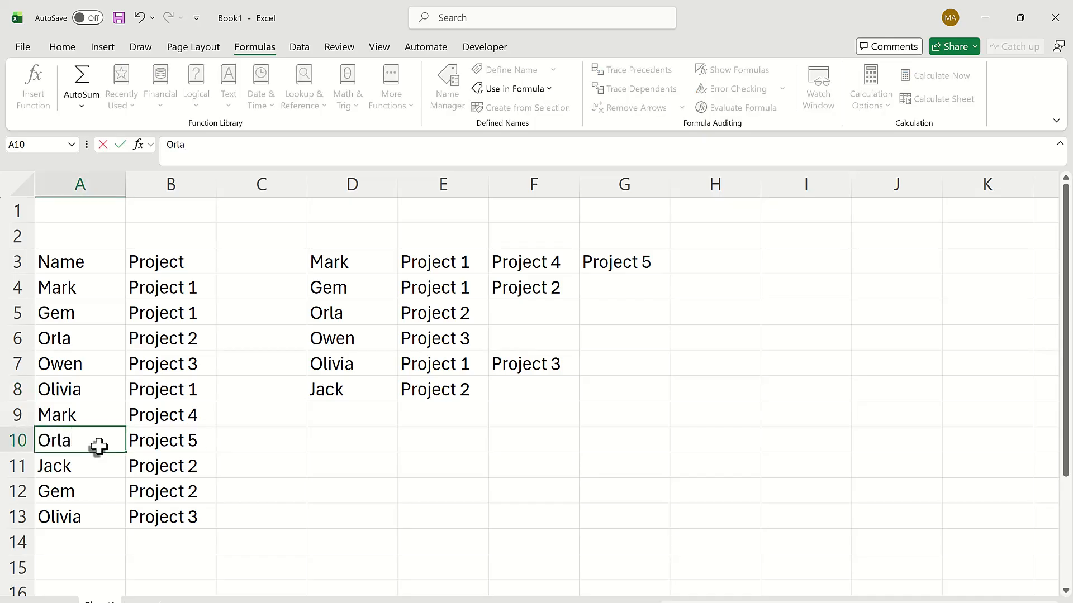
key("Return")
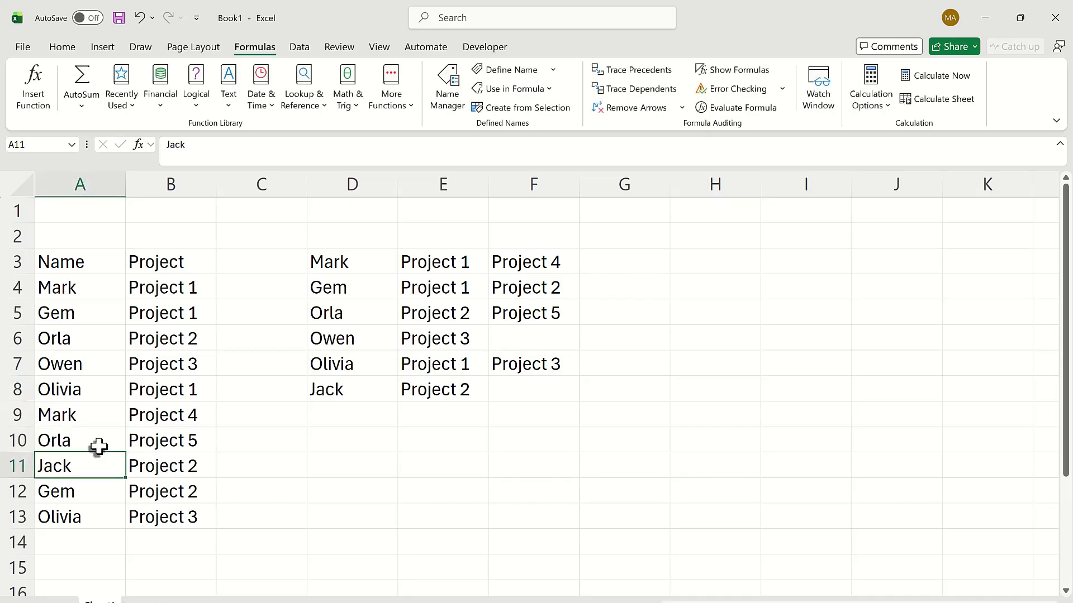